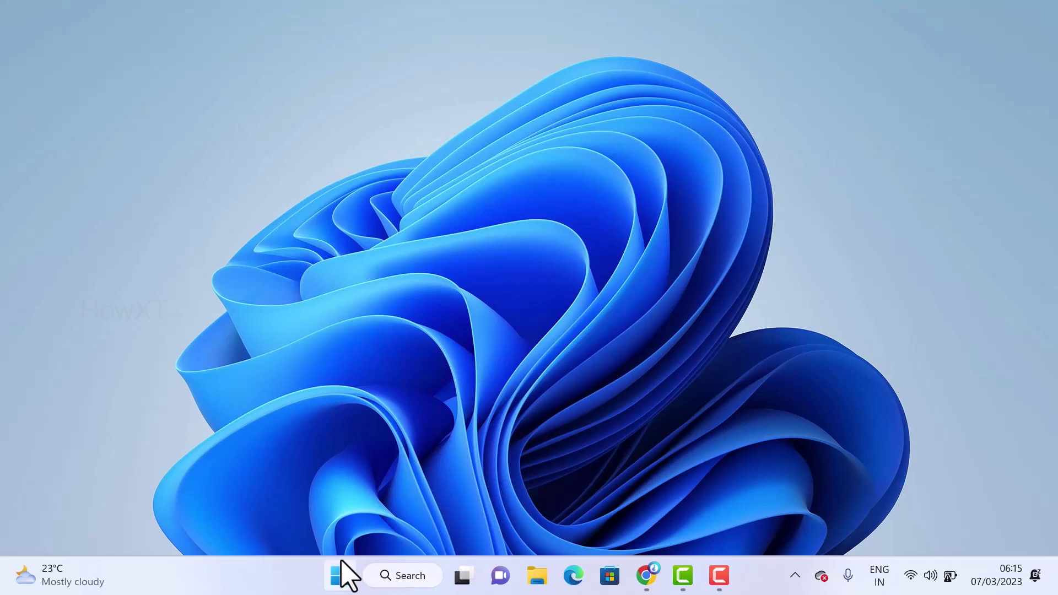
Launch Google Chrome from a Start search for 'ch' and choose the browser profile
key("super")
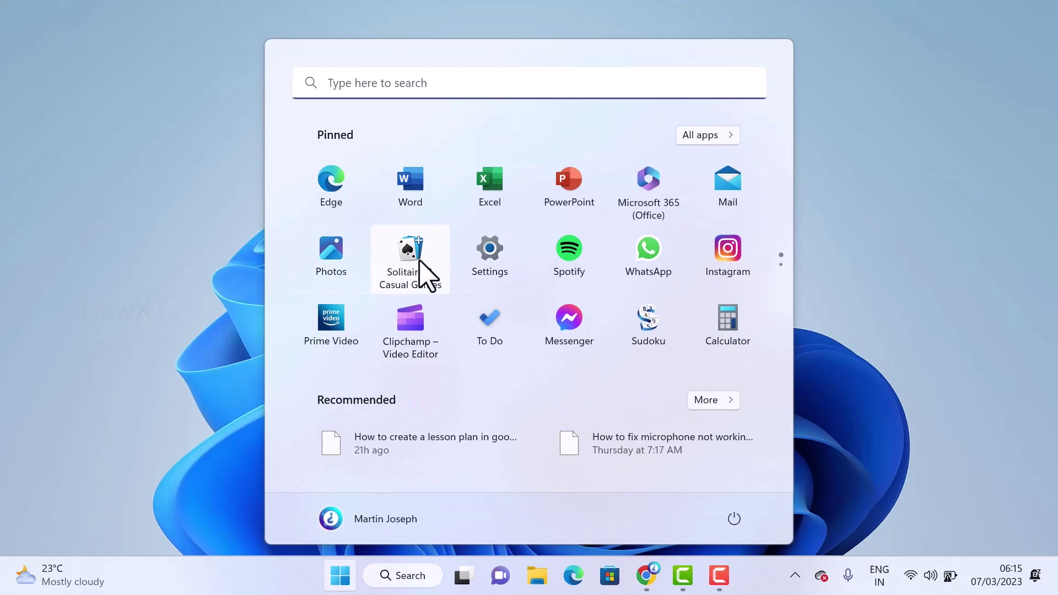
type("ch")
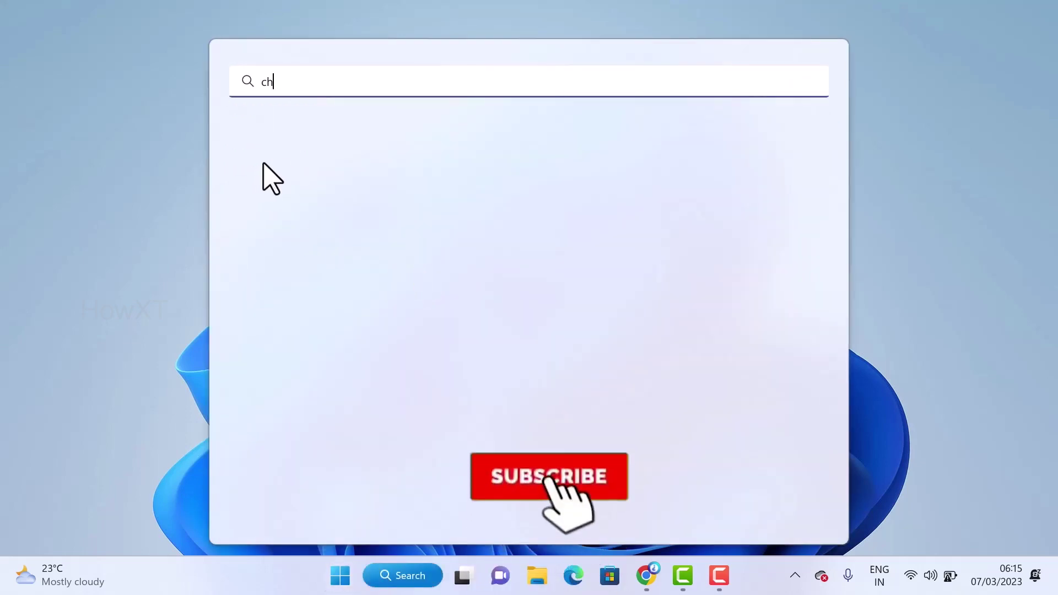
left_click(284, 211)
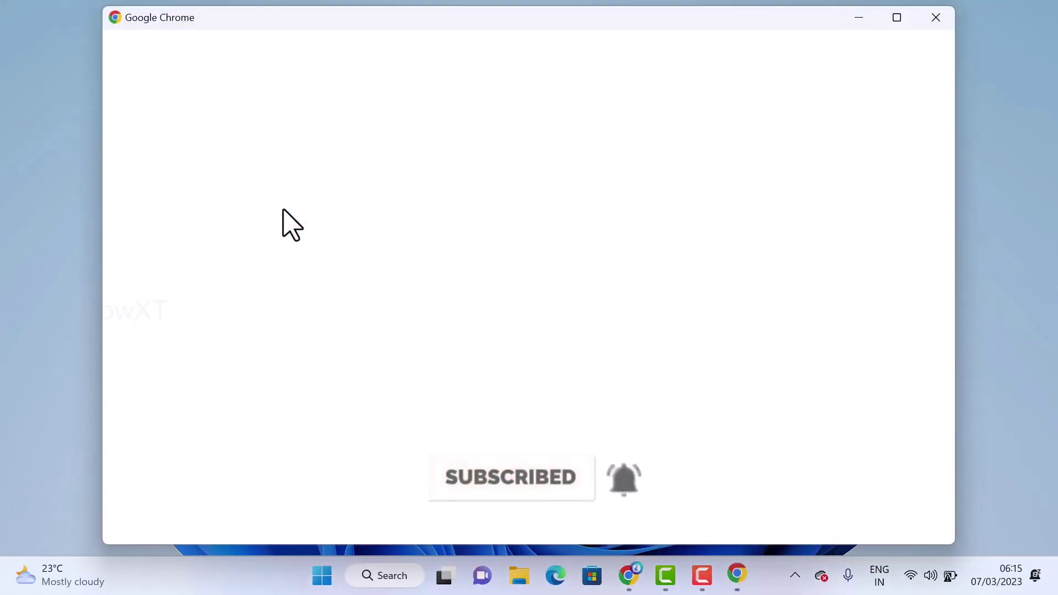
left_click(317, 356)
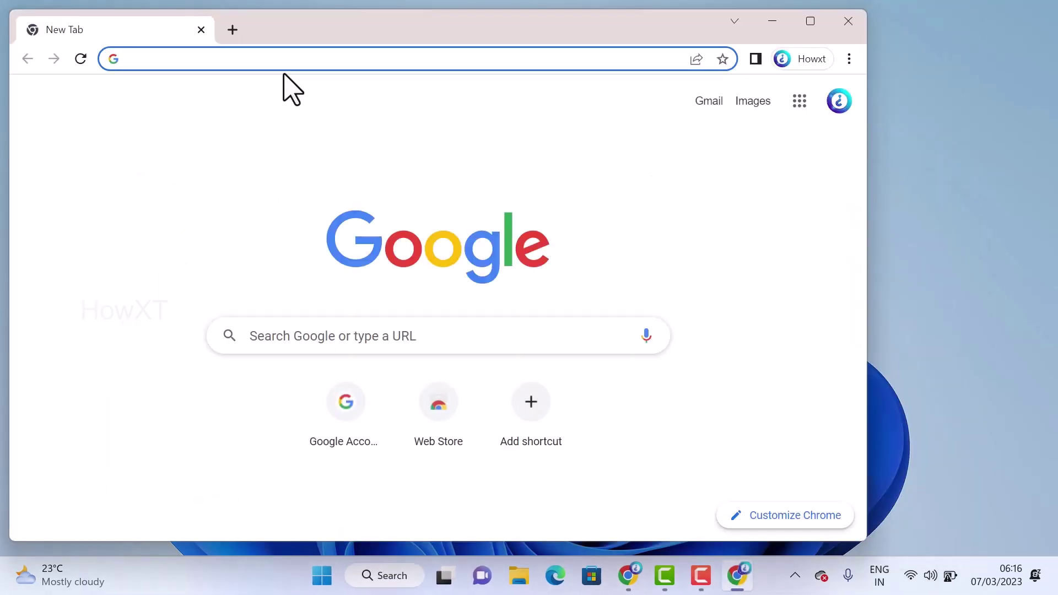
Open YouTube from the Google apps grid, then minimize the Chrome window
left_click(799, 102)
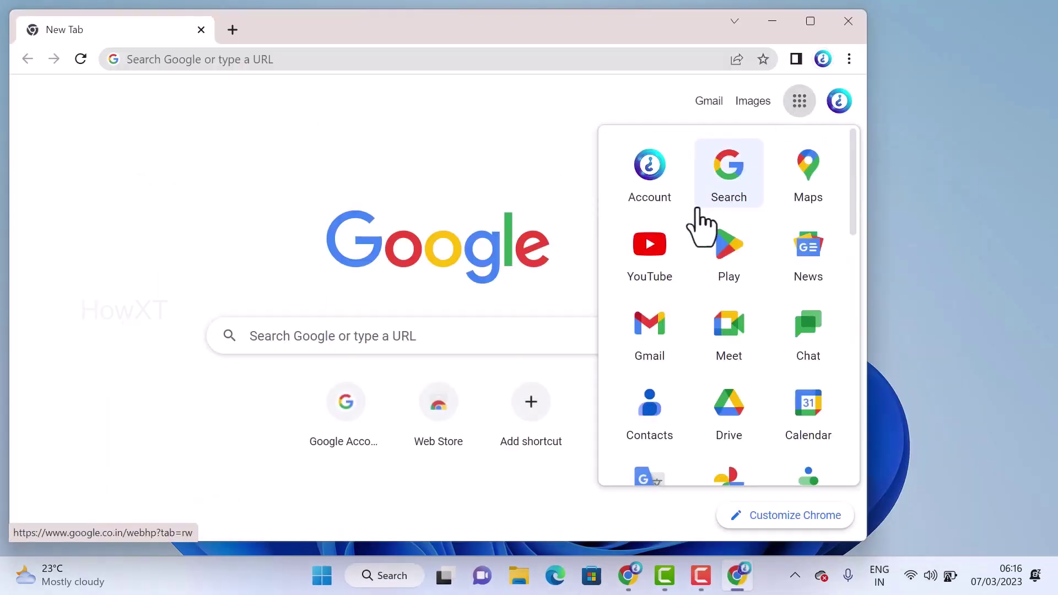
left_click(643, 262)
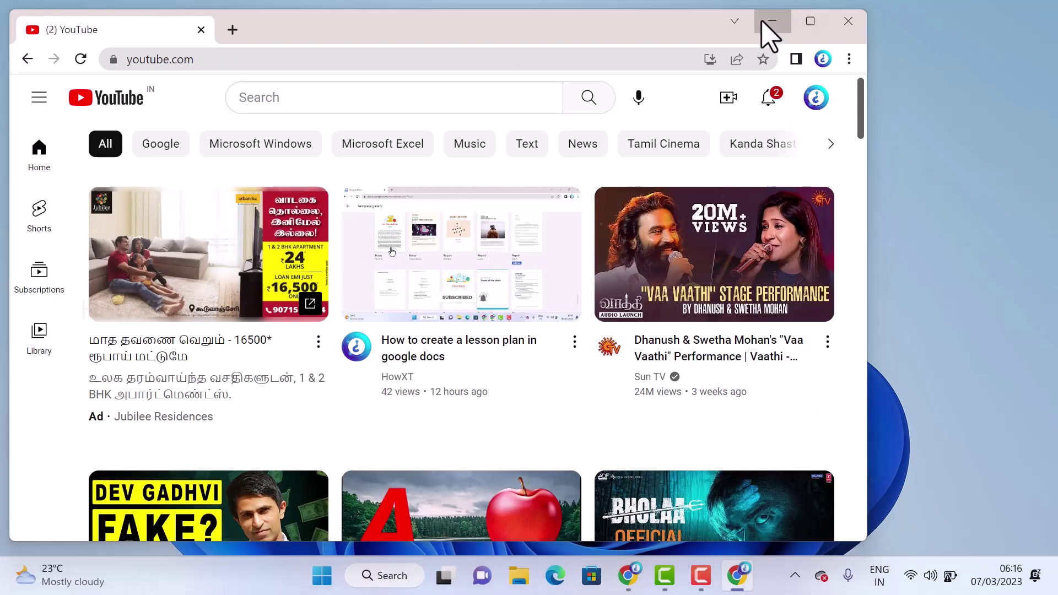
left_click(771, 21)
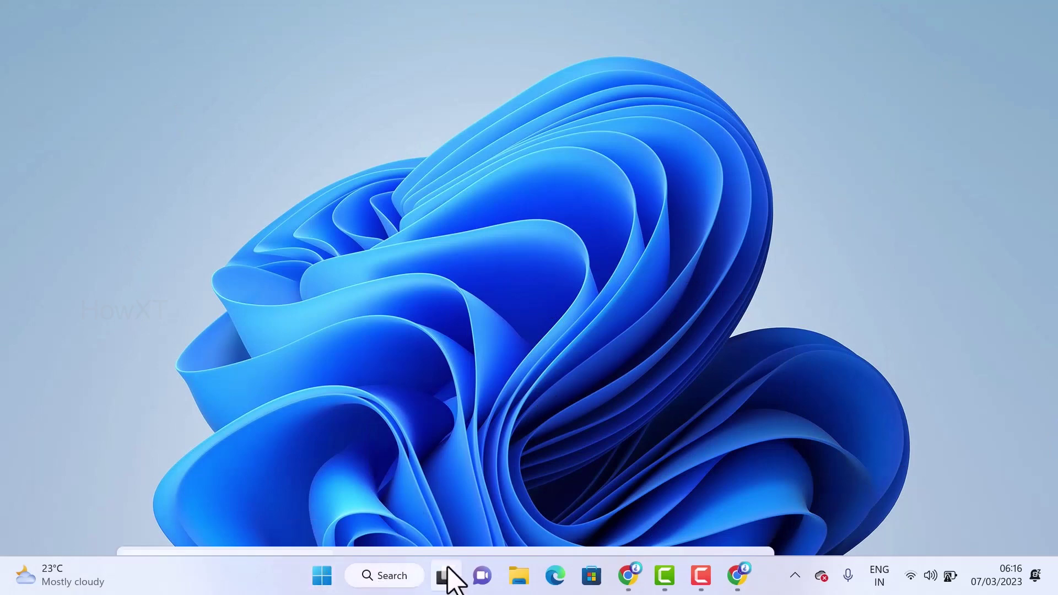
Switch between Desktop 1 and Desktop 2 in Task View, finishing on the empty Desktop 2
mouse_move(444, 584)
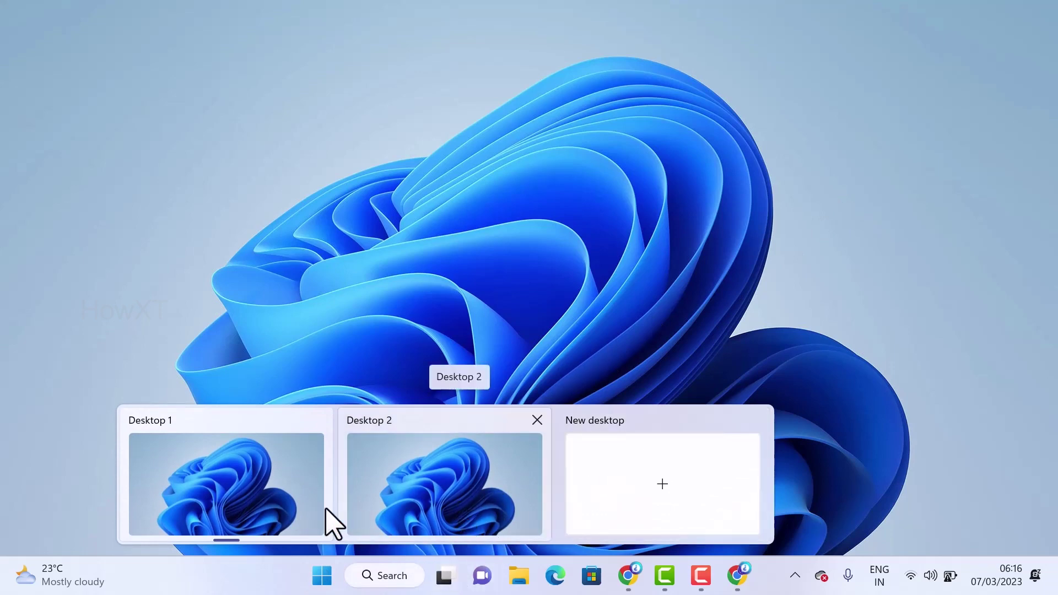
left_click(433, 508)
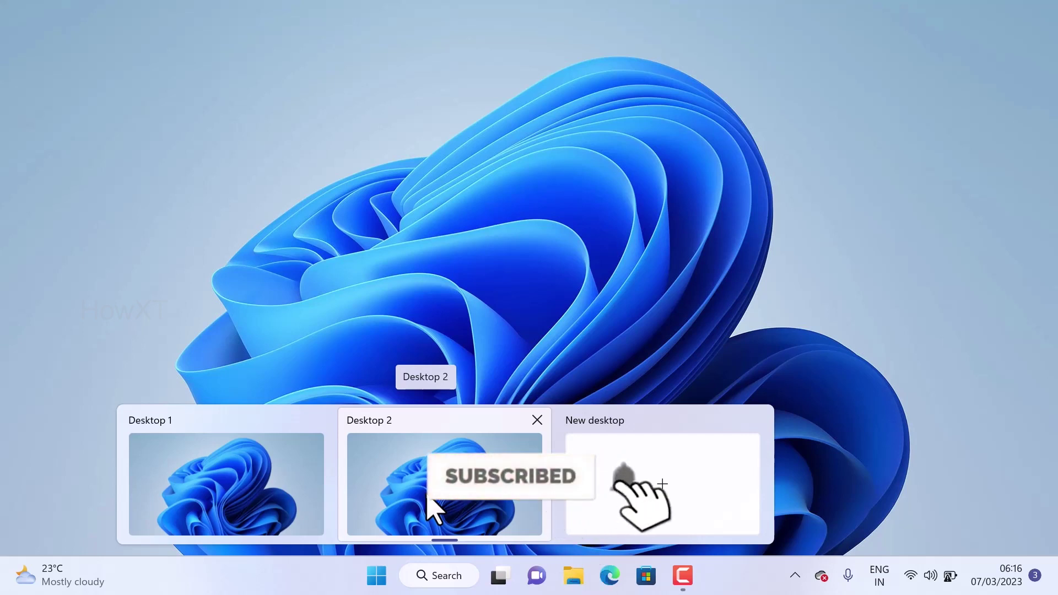
left_click(186, 483)
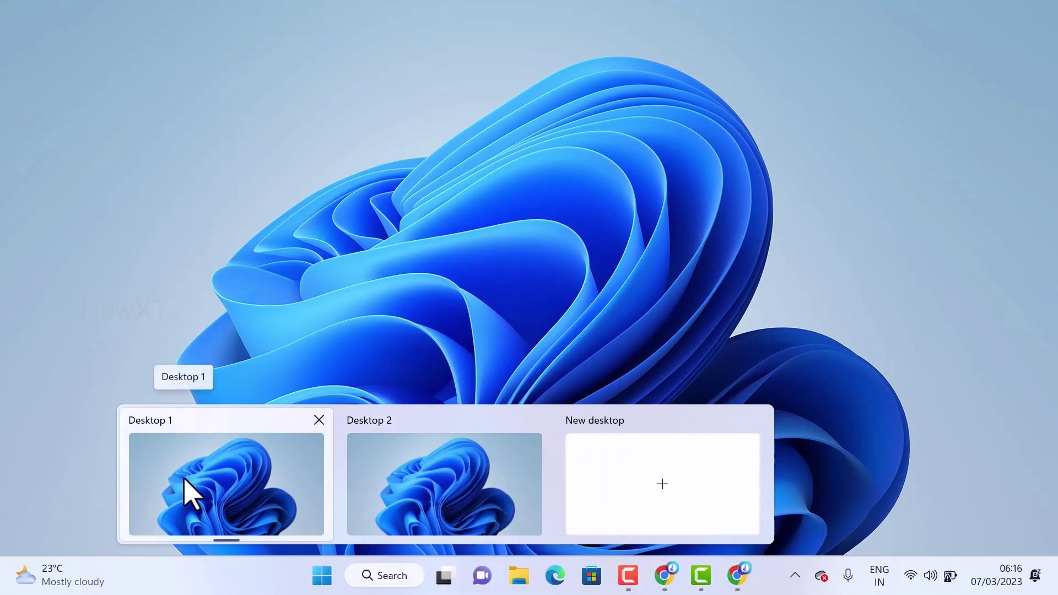
left_click(386, 458)
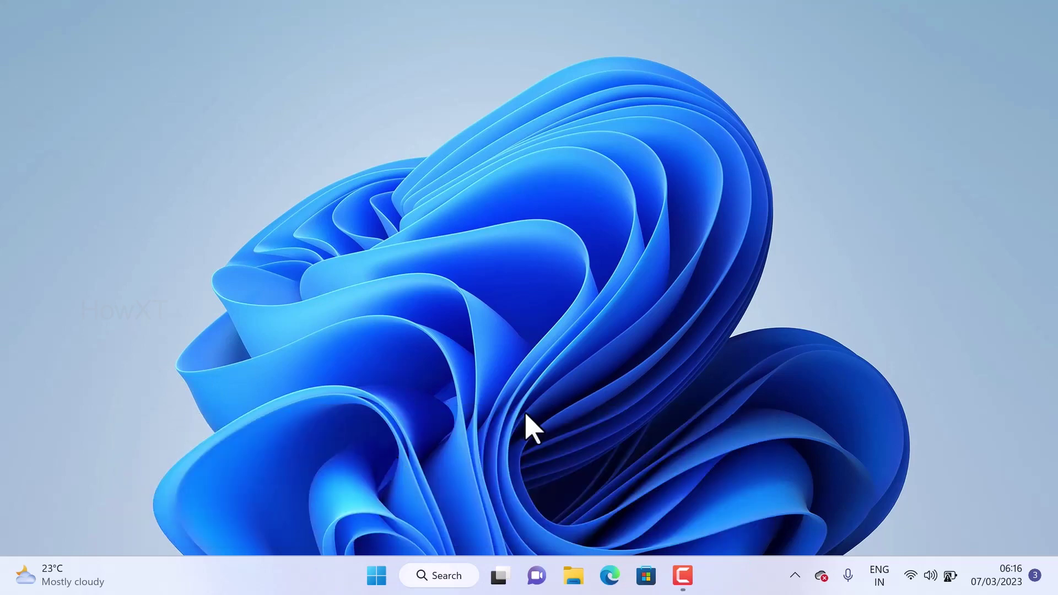
Apply the purple glowing-circle theme through Personalize, then close Settings
right_click(578, 181)
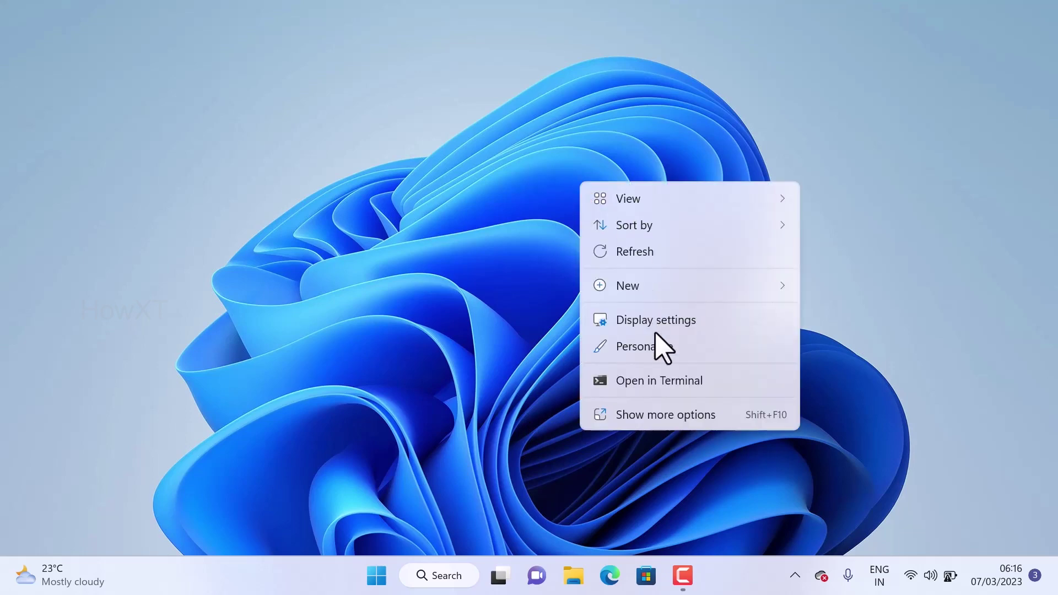
left_click(656, 346)
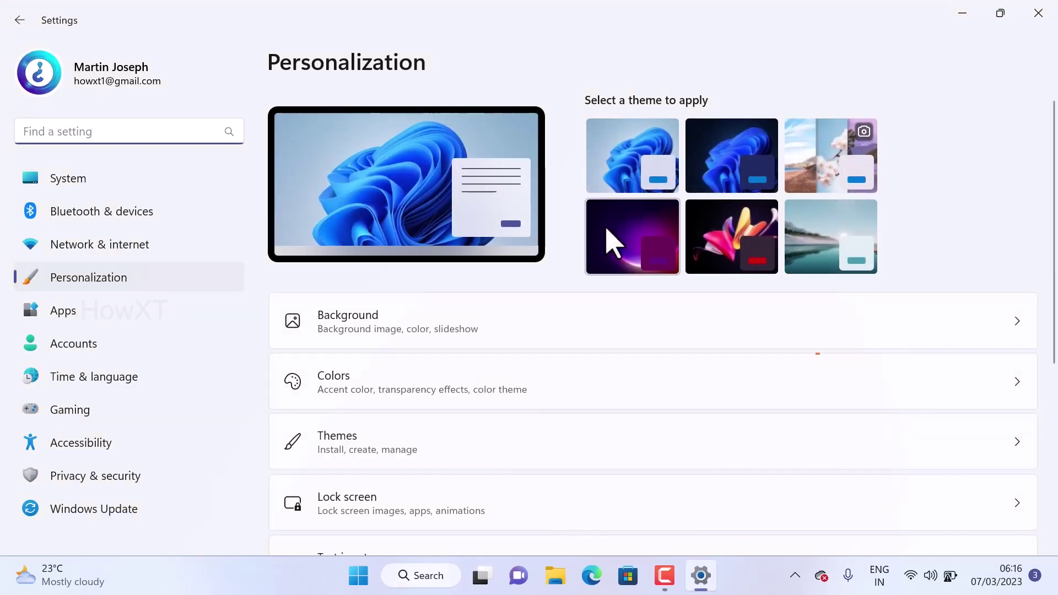
left_click(608, 232)
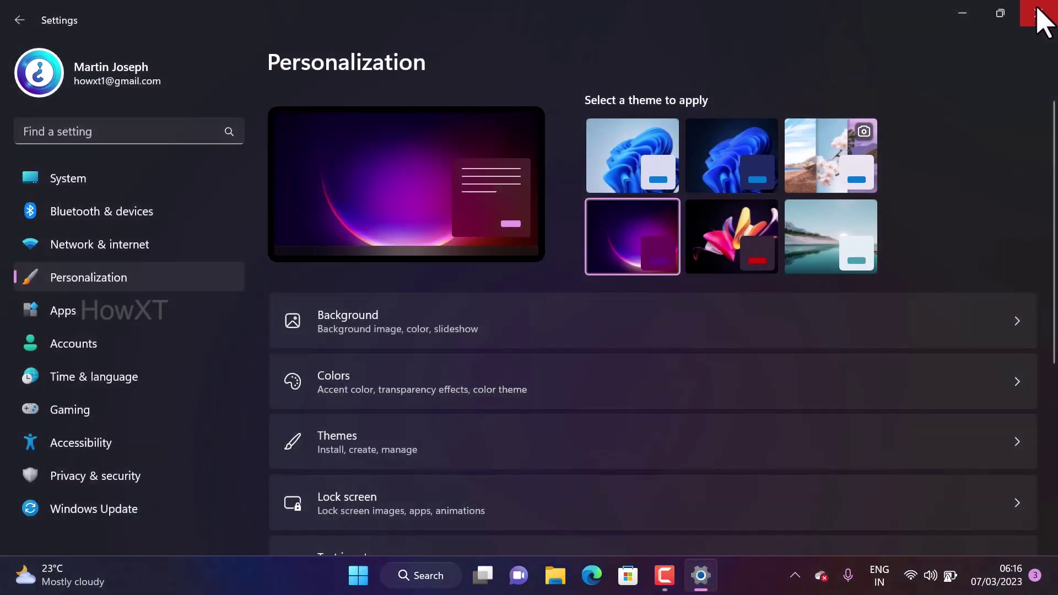
left_click(1039, 14)
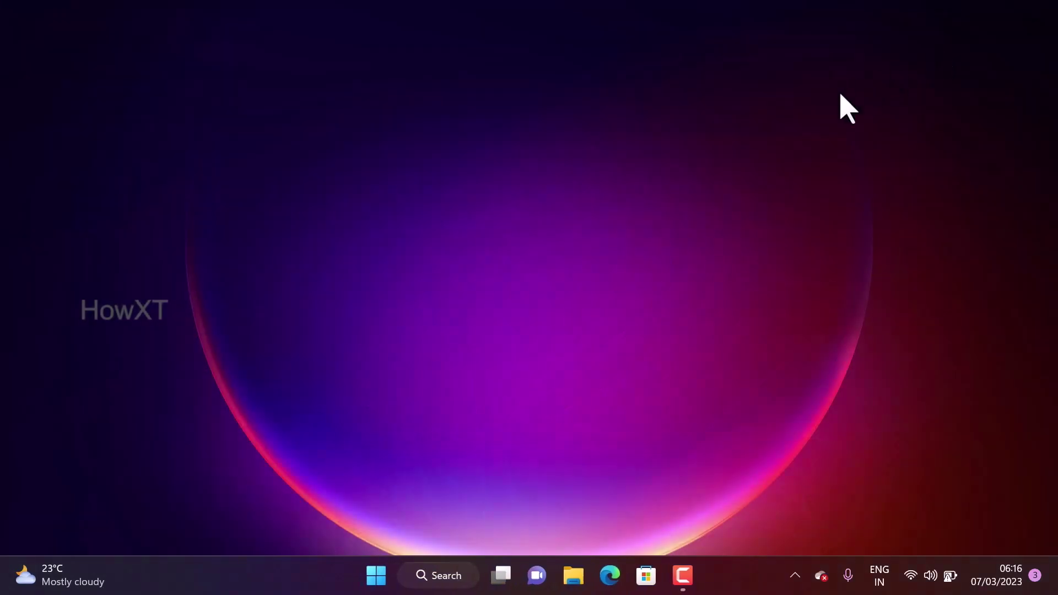
Use Task View to visit Desktop 1's blue background, then return to the purple Desktop 2
left_click(503, 577)
left_click(528, 500)
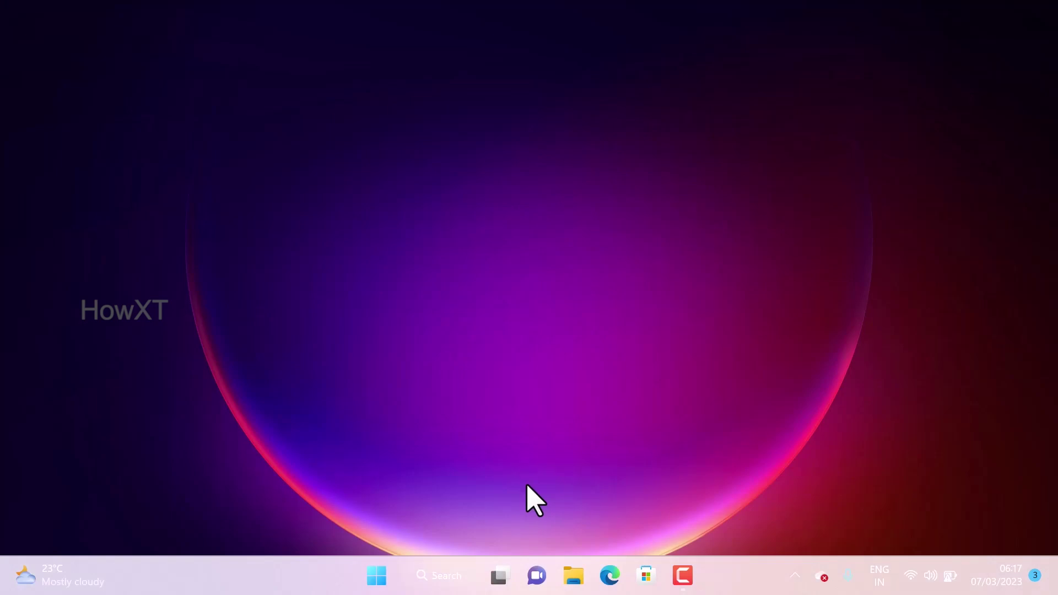
left_click(498, 577)
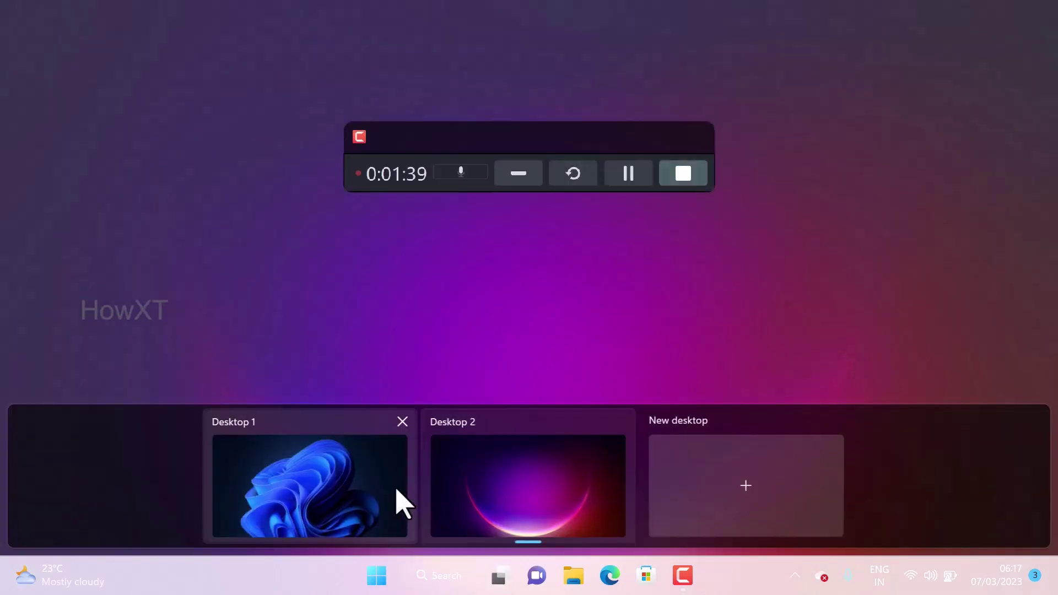
left_click(381, 499)
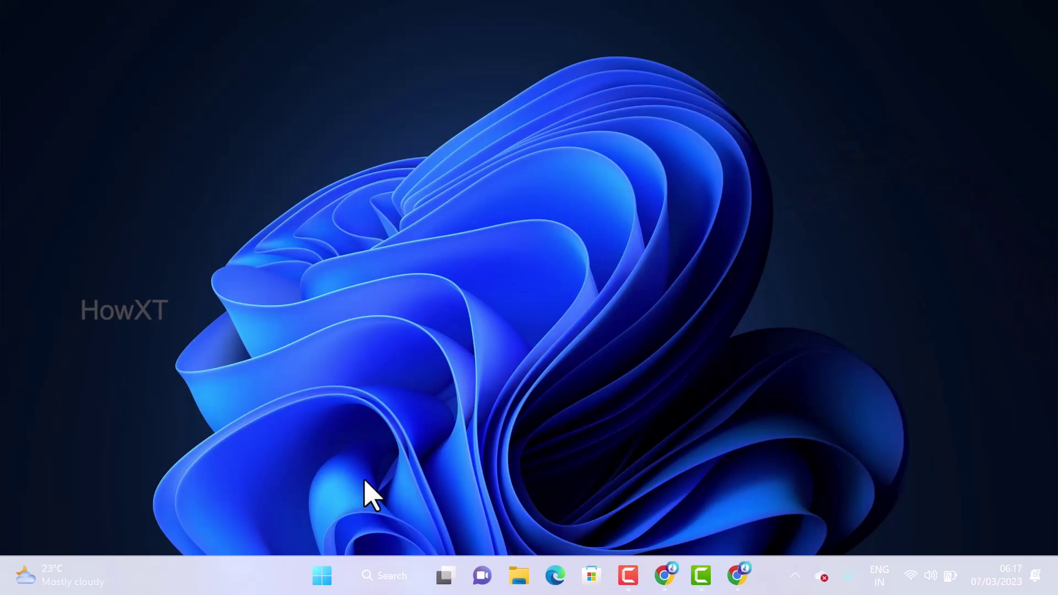
key("super+Tab")
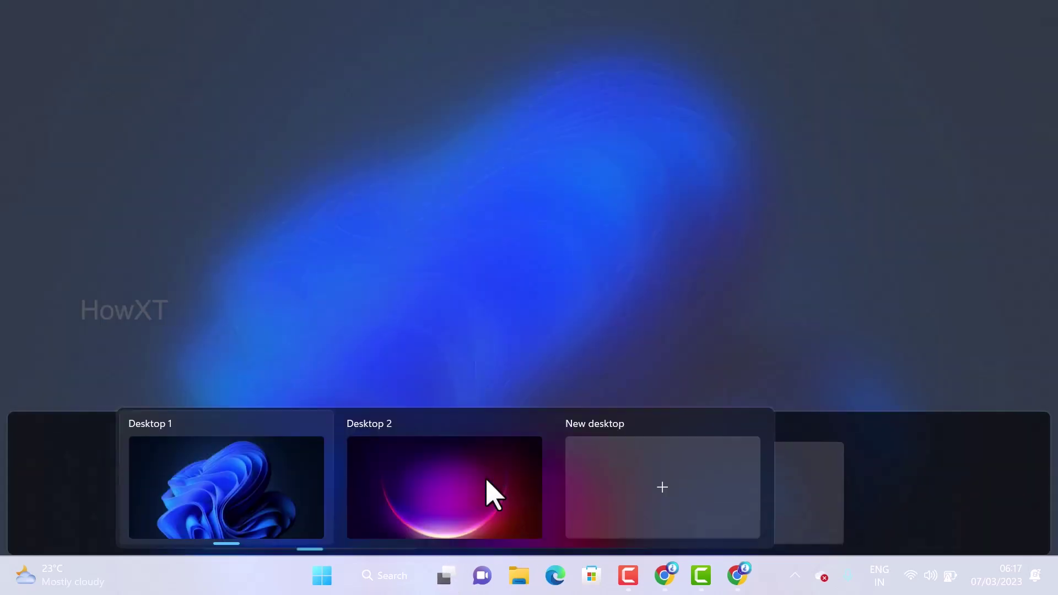
left_click(487, 495)
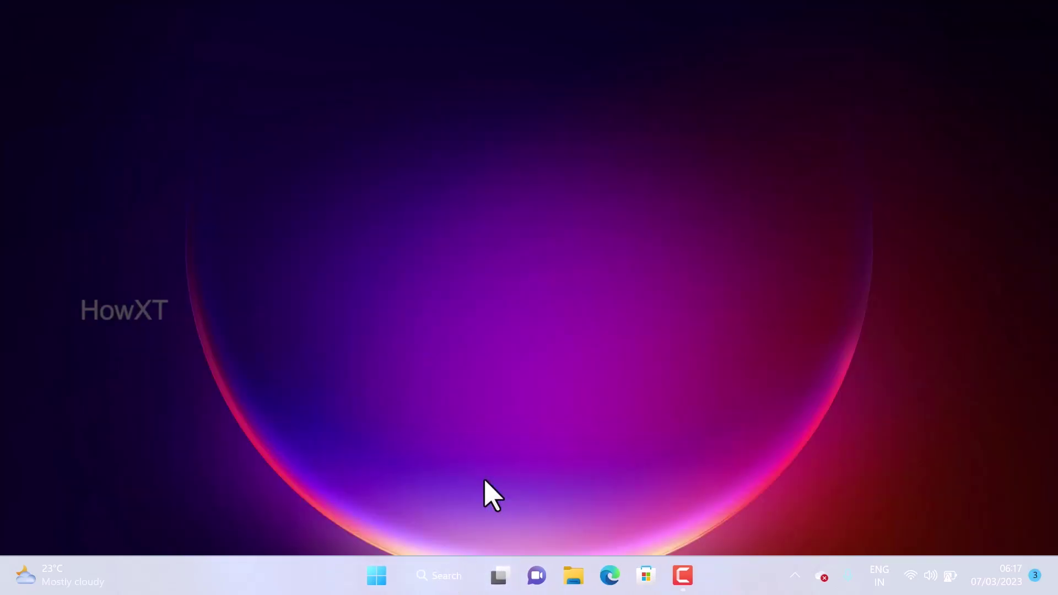
Launch Instagram from the Start menu on Desktop 2 and minimize it once the login page shows
left_click(378, 579)
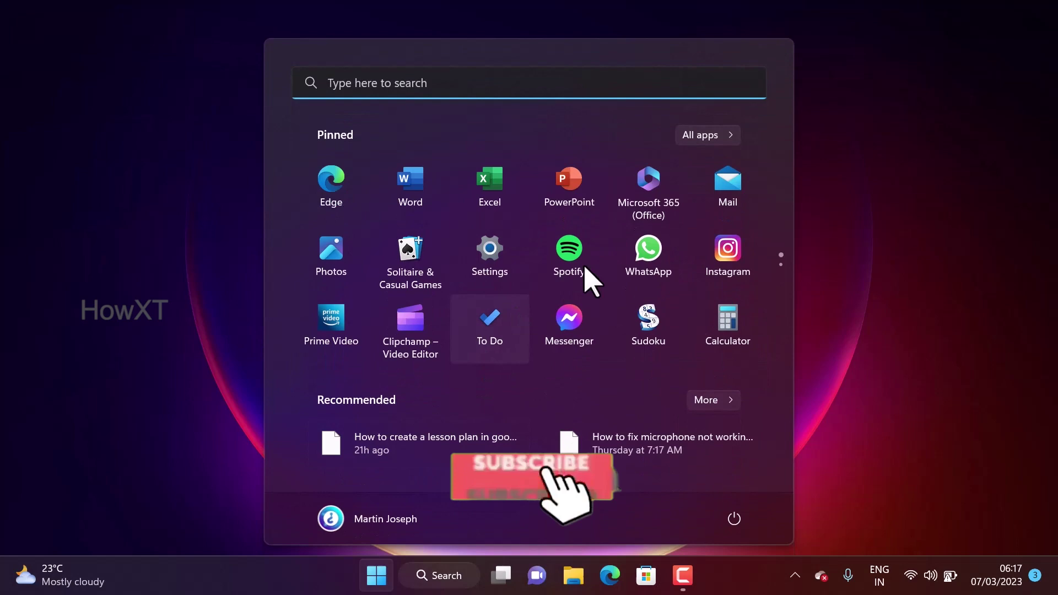
left_click(731, 254)
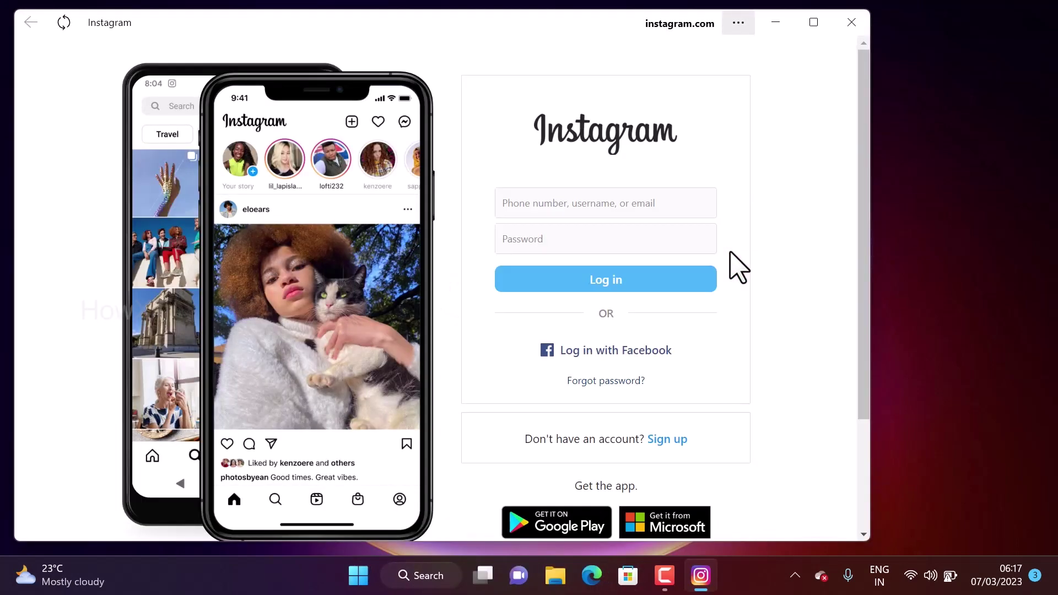
left_click(774, 27)
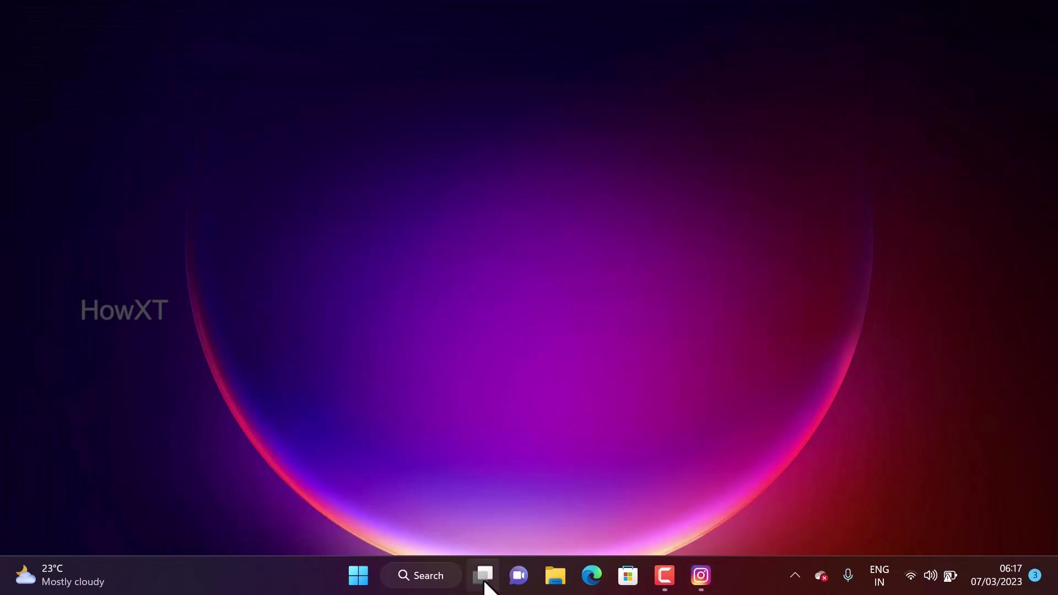
Switch to Desktop 1 and minimize the Google Slides browser window
mouse_move(485, 583)
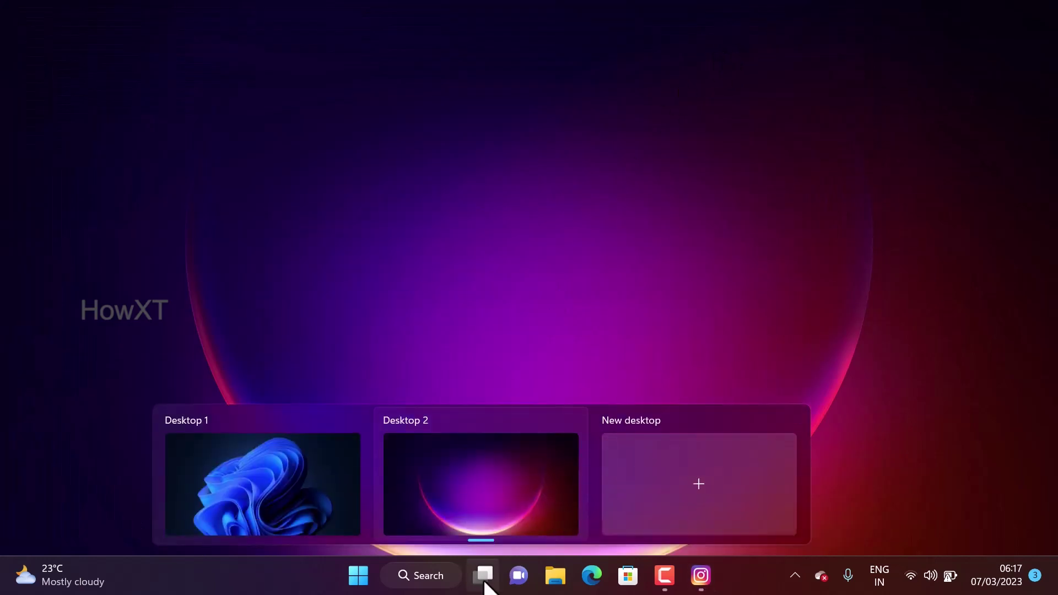
left_click(284, 503)
left_click(666, 583)
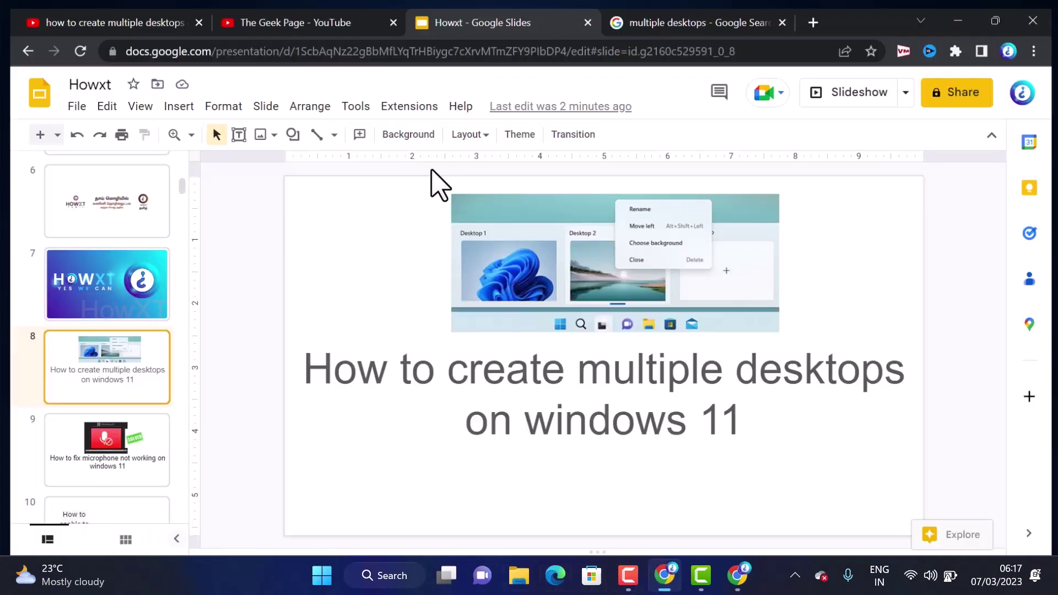
left_click(979, 10)
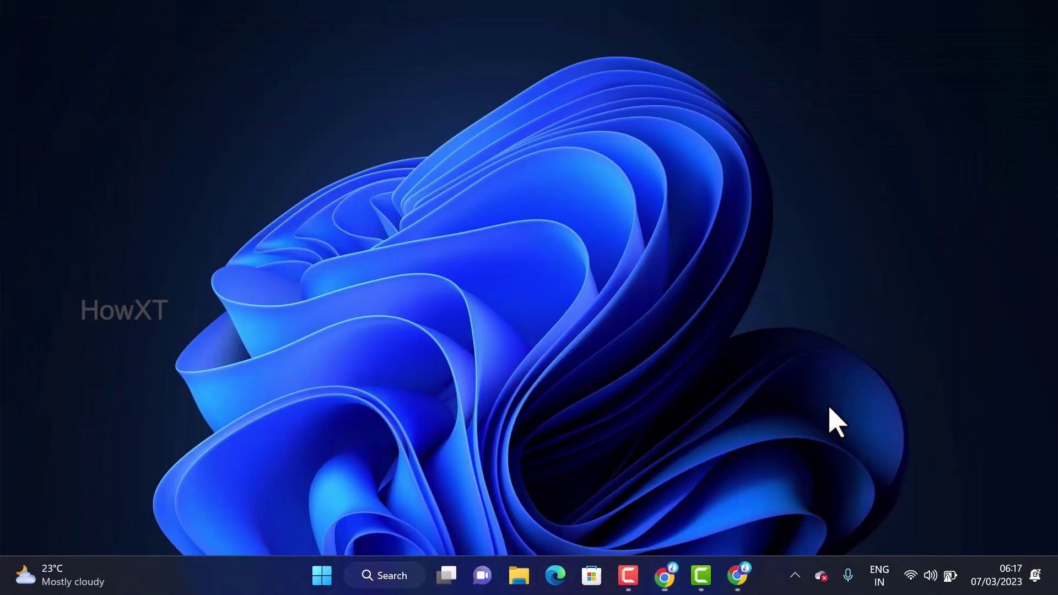
Bring up the YouTube Chrome window and maximize it to fill the screen
left_click(739, 576)
left_click(811, 22)
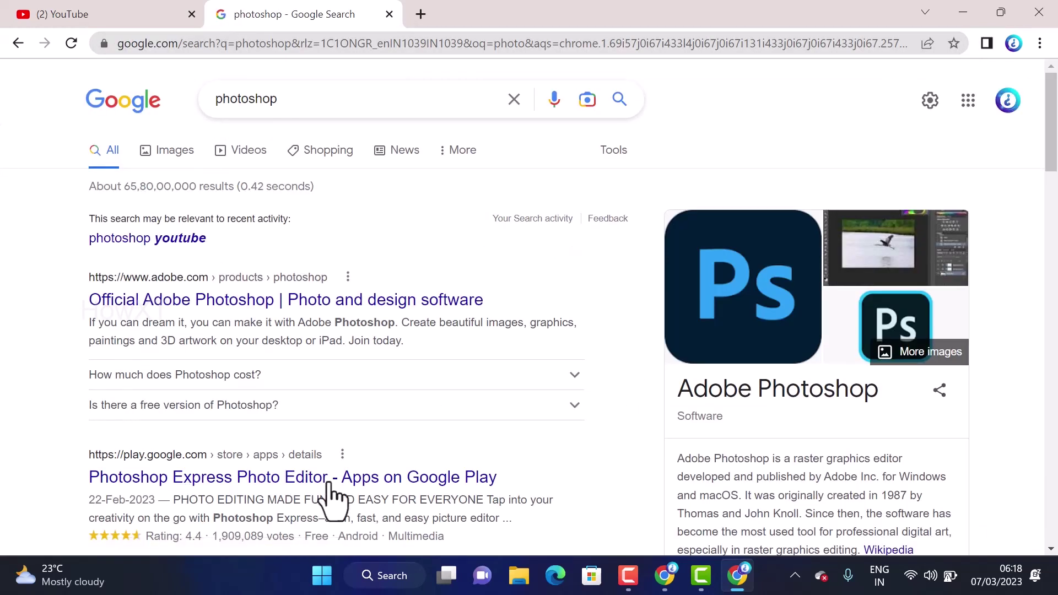
left_click(447, 576)
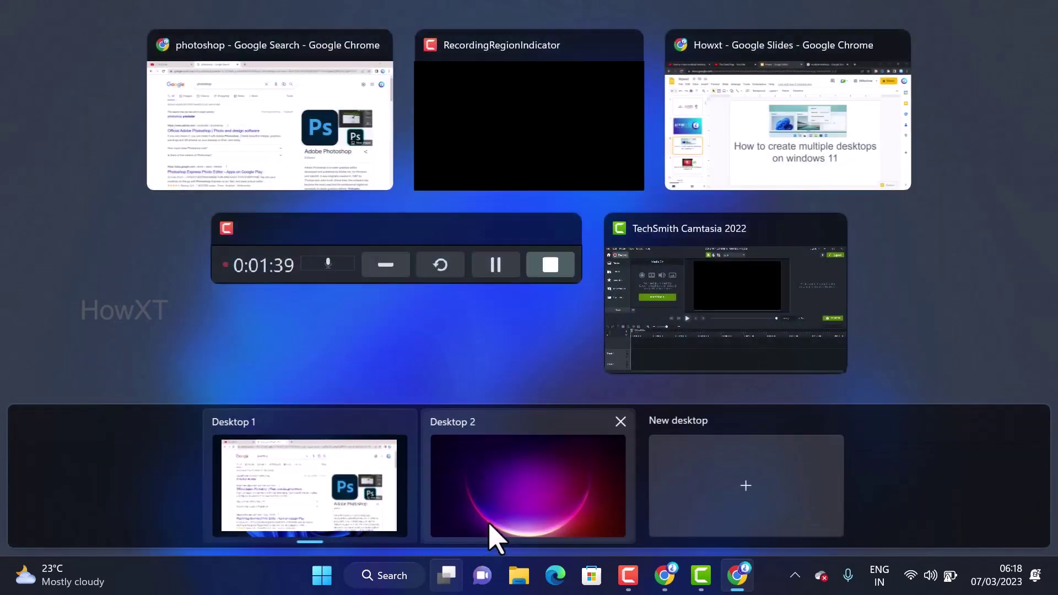
Show Instagram's login page on Desktop 2, then create a new Desktop 3
left_click(560, 481)
left_click(708, 573)
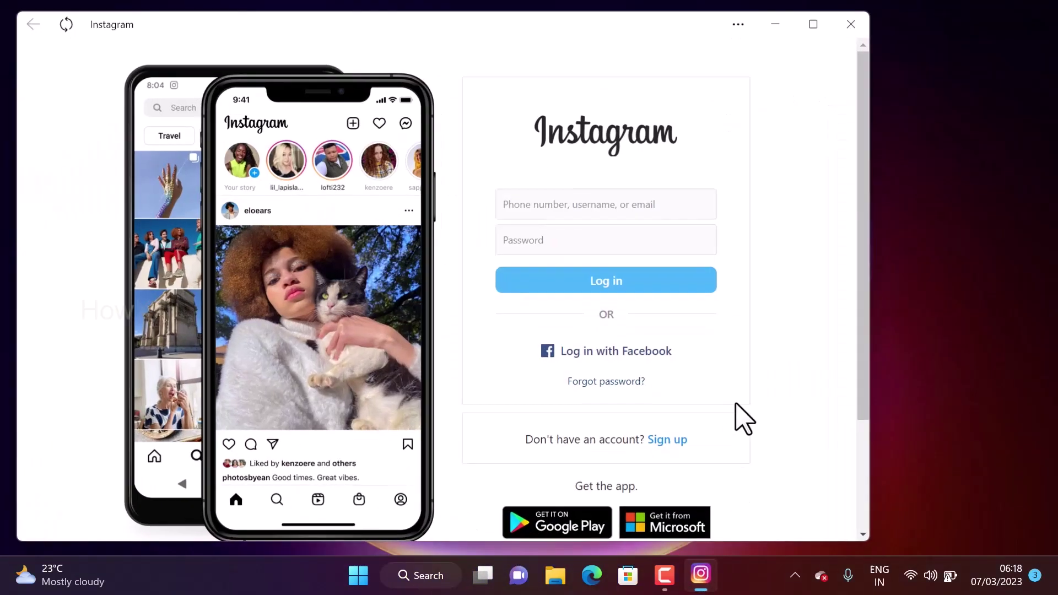
left_click(528, 198)
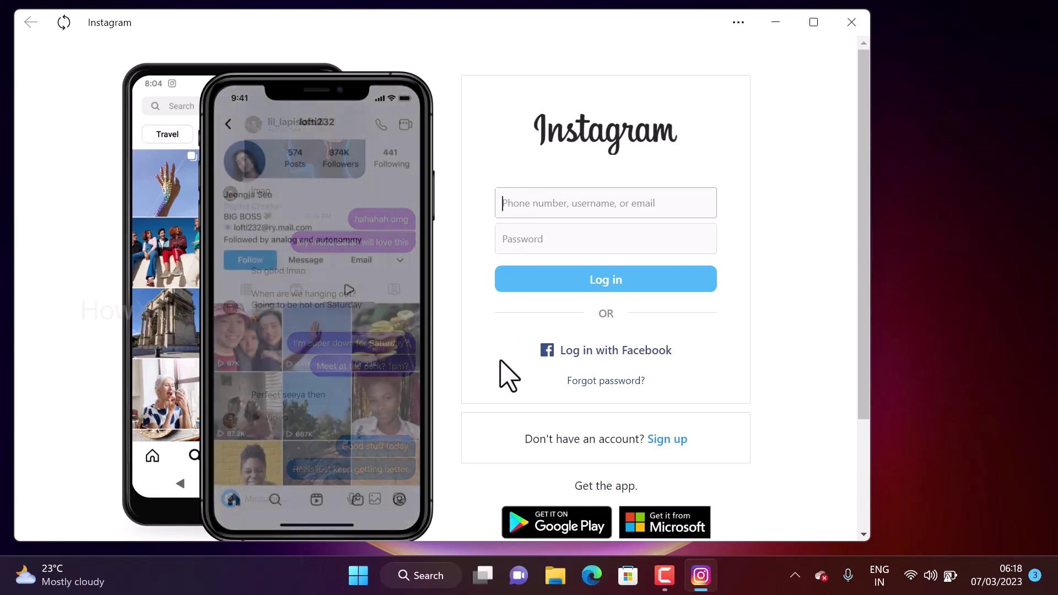
left_click(485, 578)
left_click(739, 495)
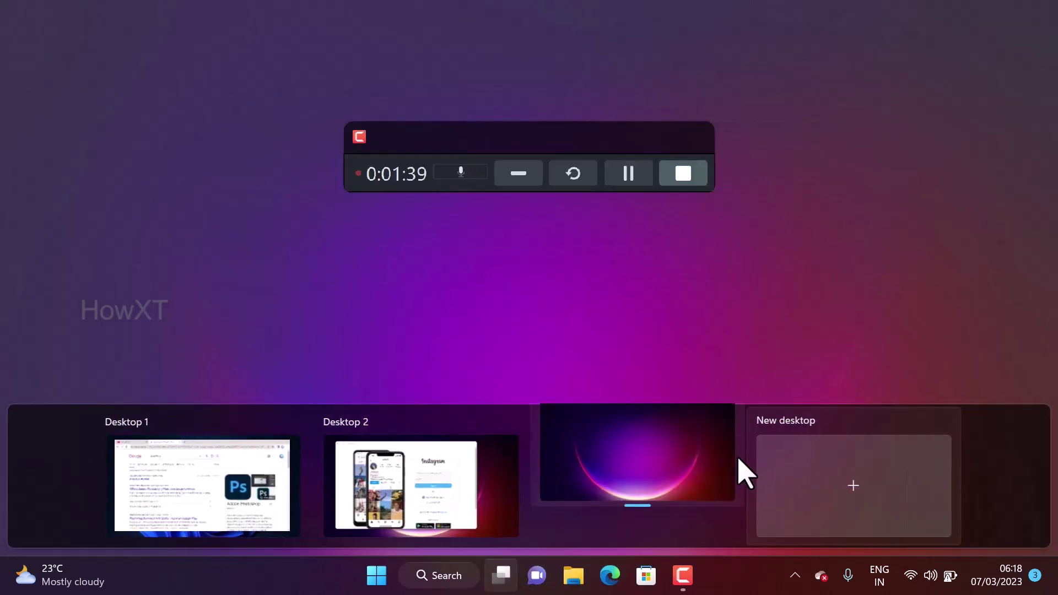
On Desktop 3, launch Word from Start and close the Get genuine Office dialog and licence bar
left_click(638, 510)
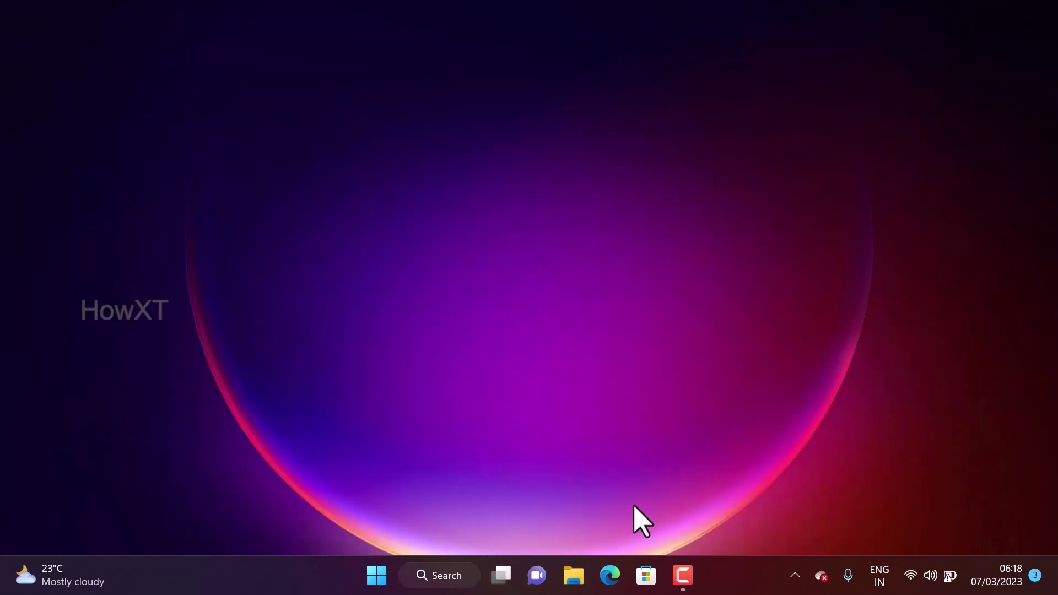
left_click(377, 575)
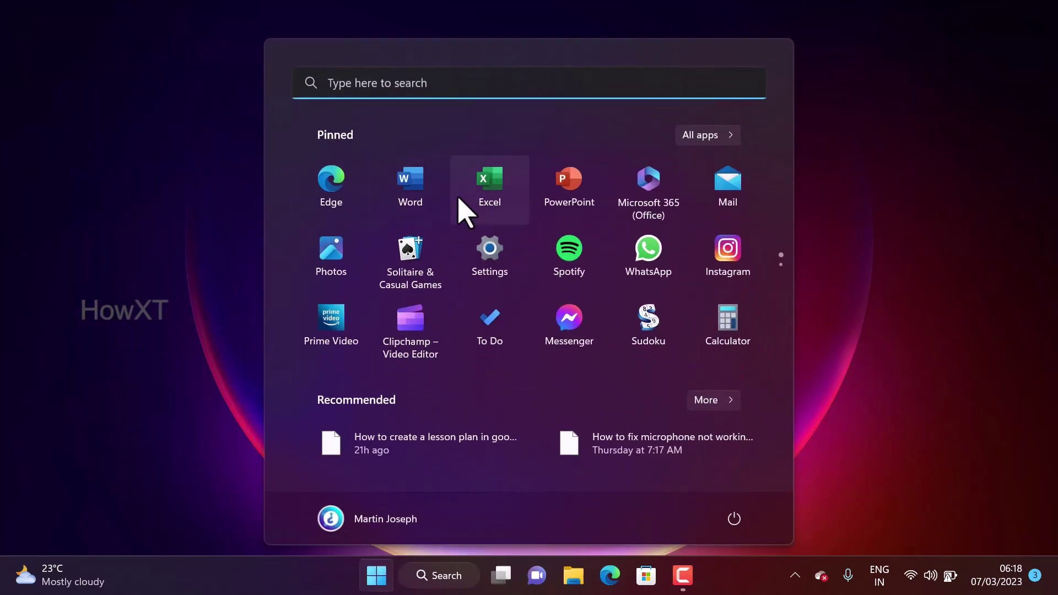
left_click(408, 192)
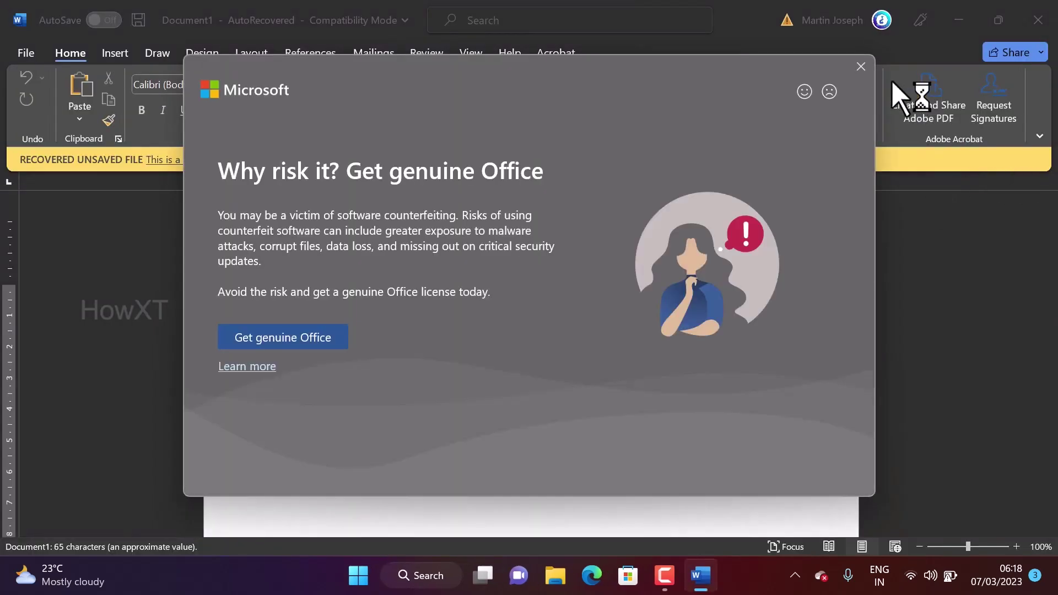
left_click(856, 66)
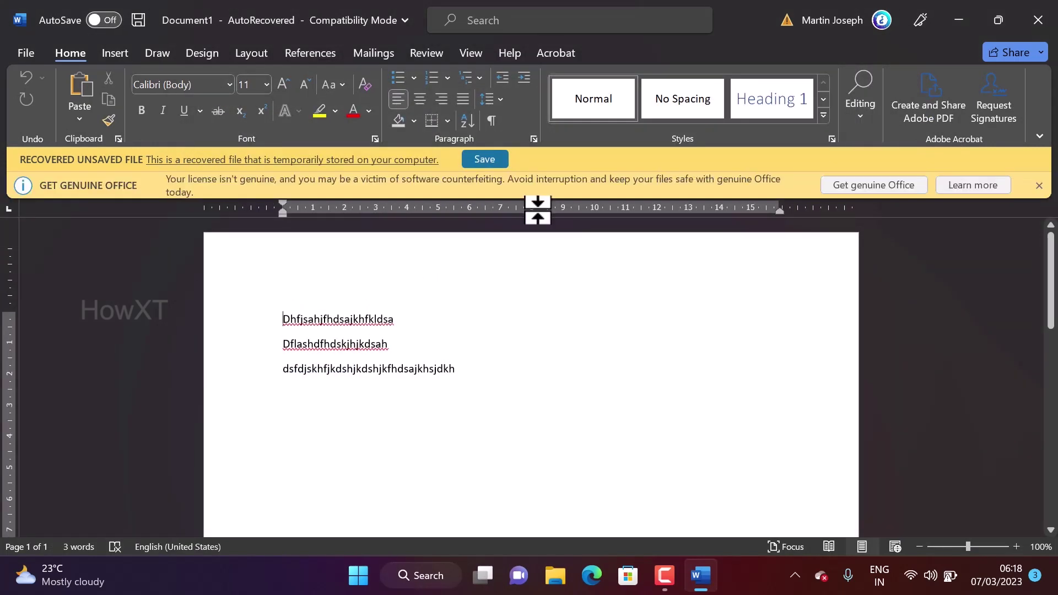
left_click(1039, 186)
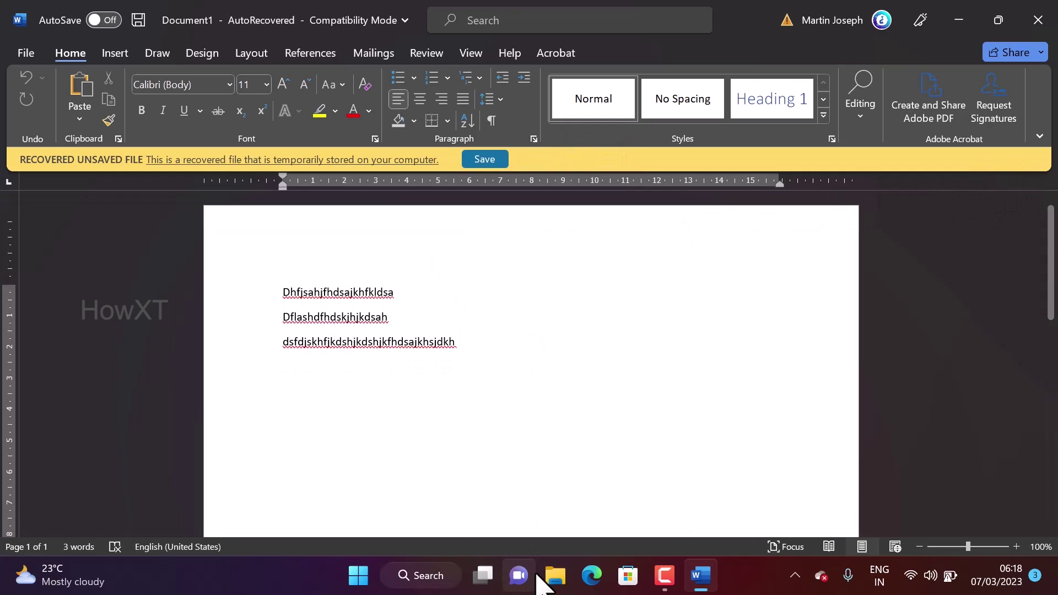
Go through Desktop 1, Desktop 2 and Desktop 3 in Task View, ending on Desktop 1
left_click(483, 575)
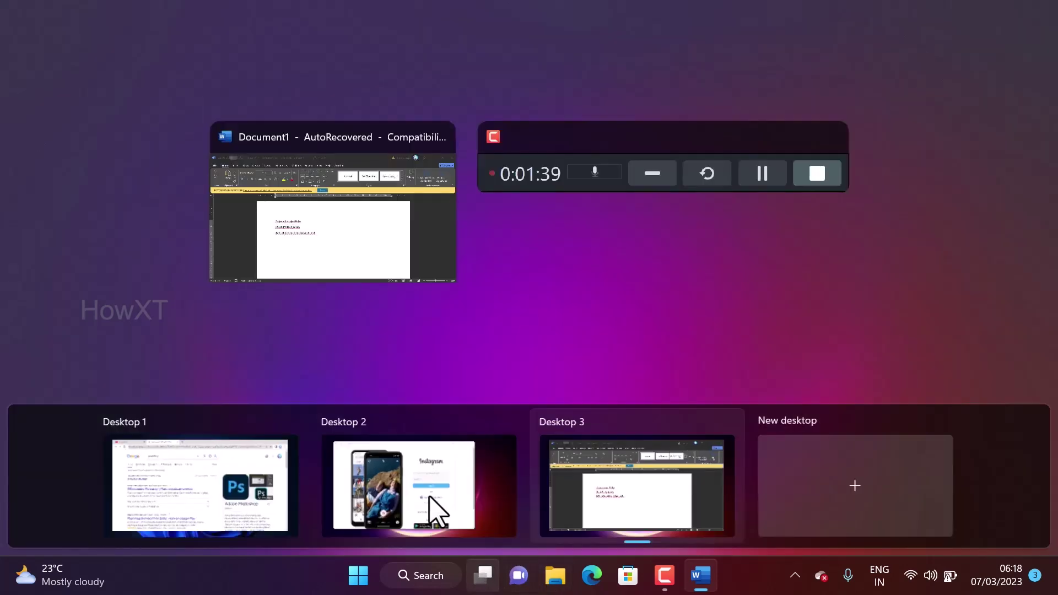
left_click(253, 500)
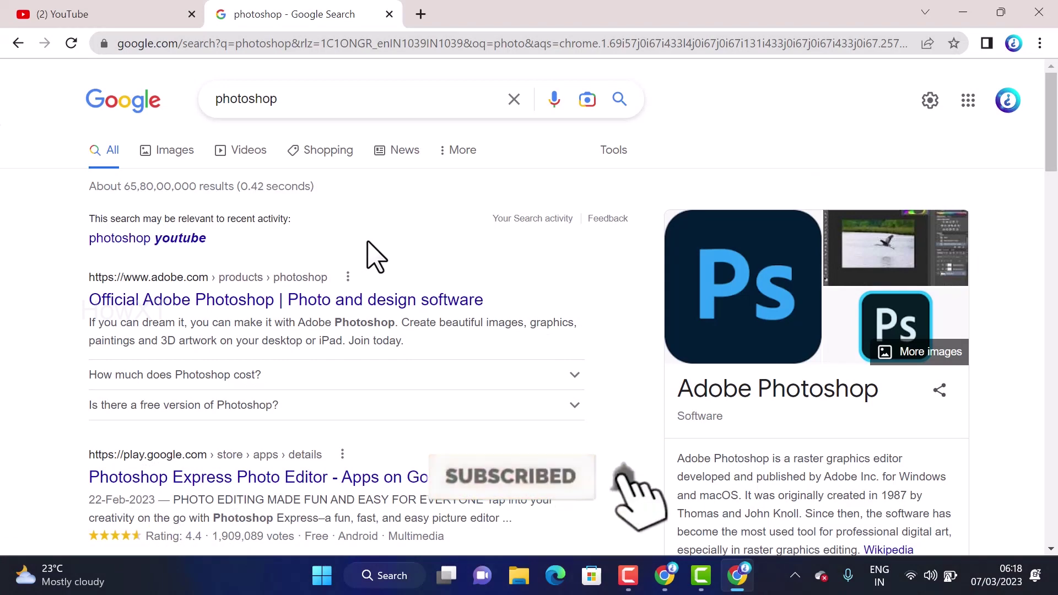
left_click(447, 575)
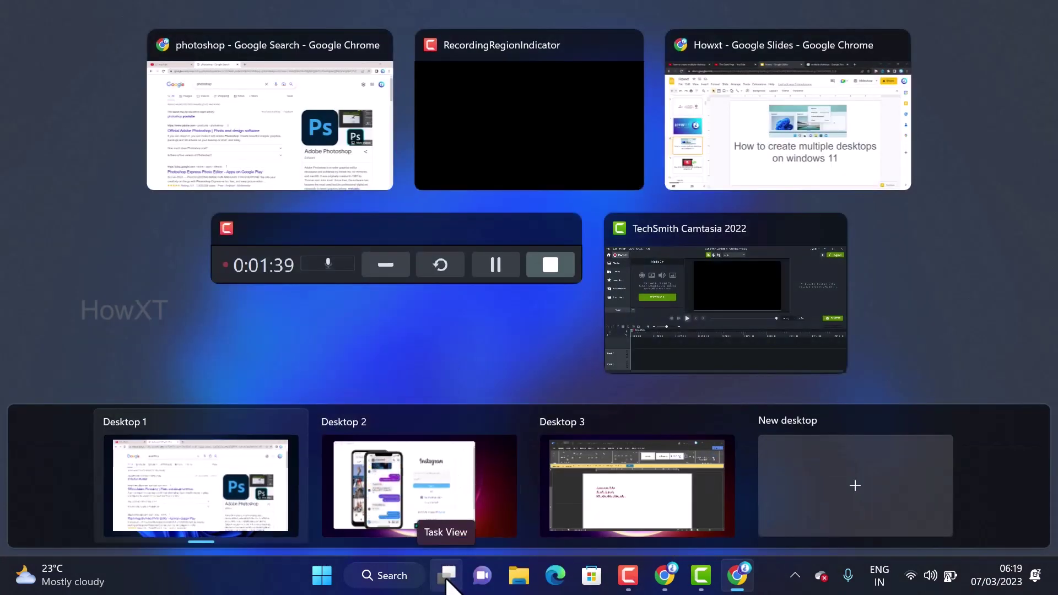
left_click(440, 489)
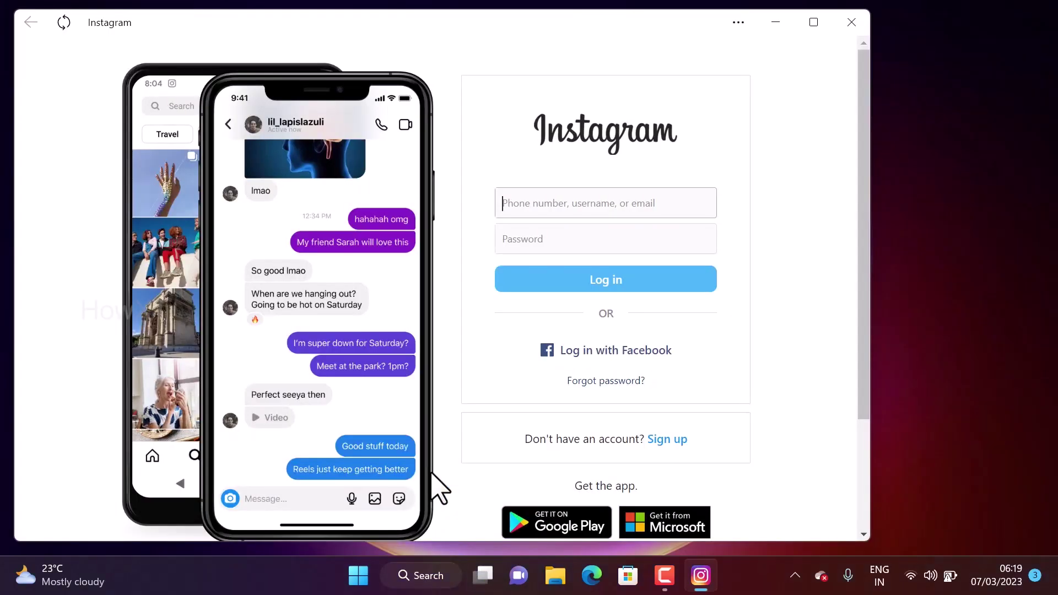
left_click(483, 582)
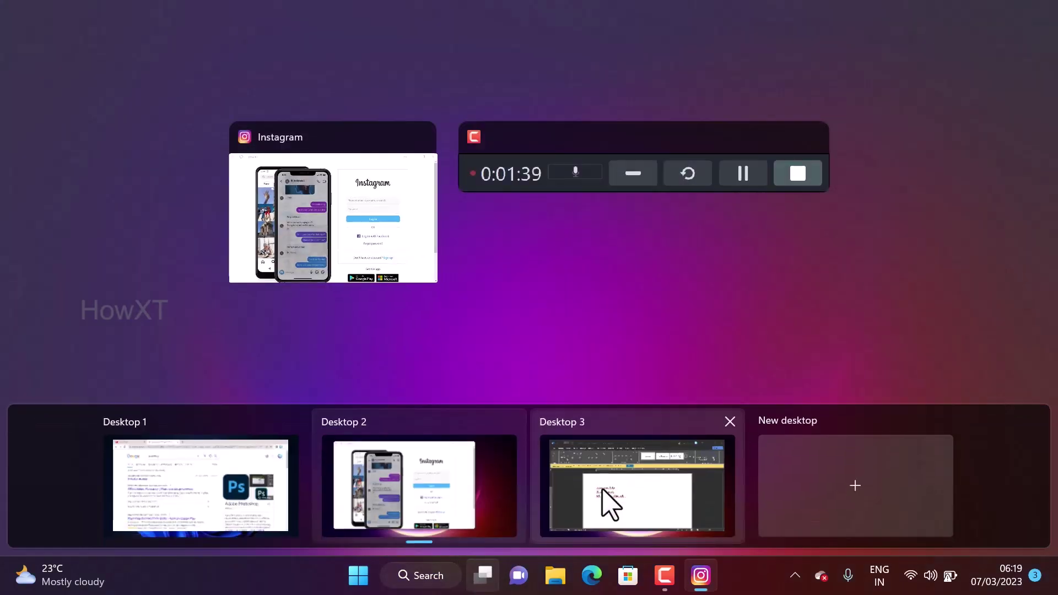
left_click(607, 503)
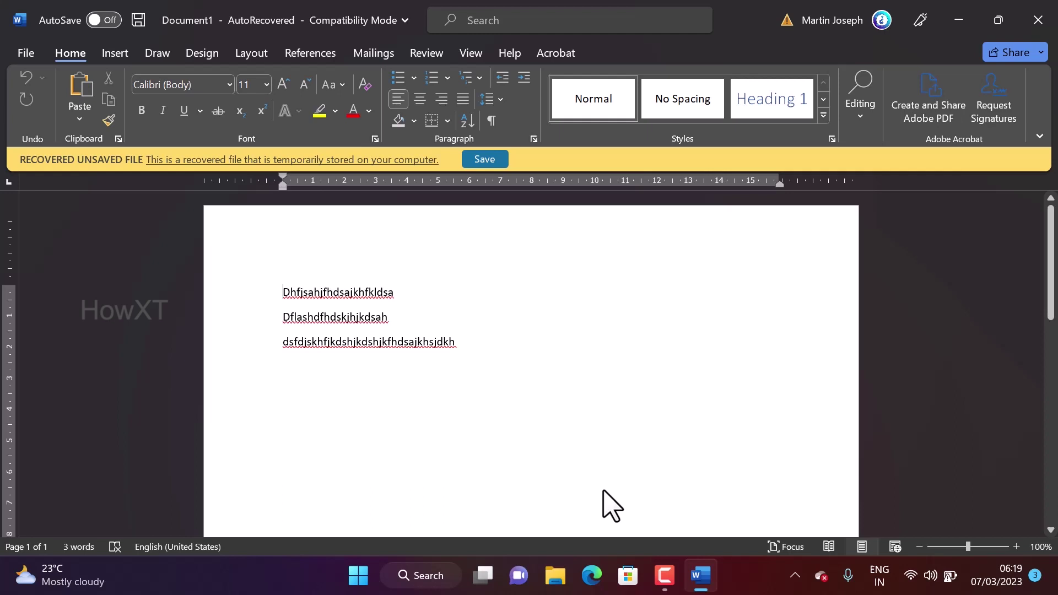
left_click(483, 577)
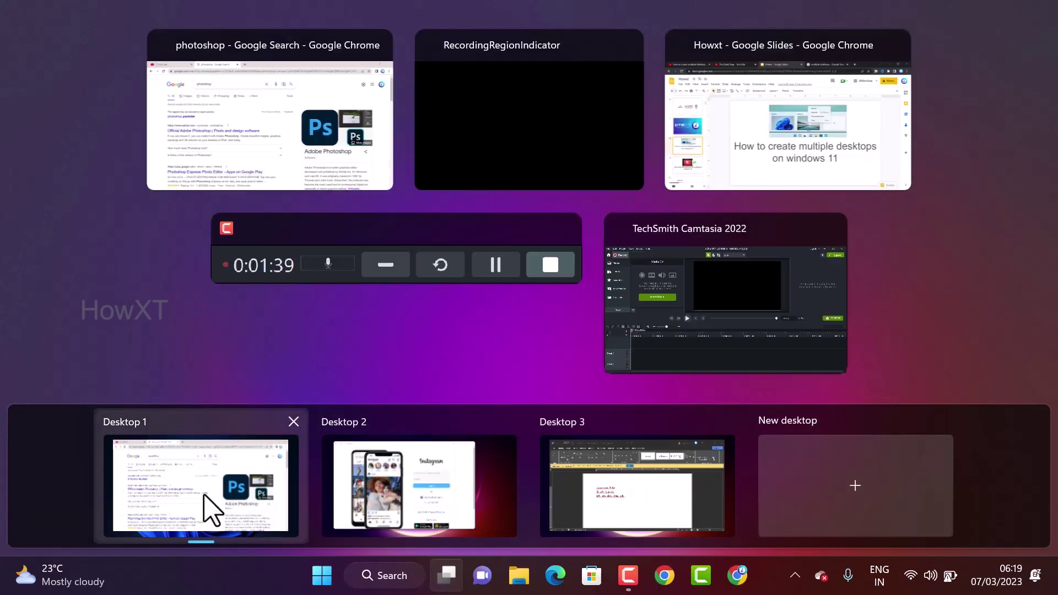
left_click(213, 504)
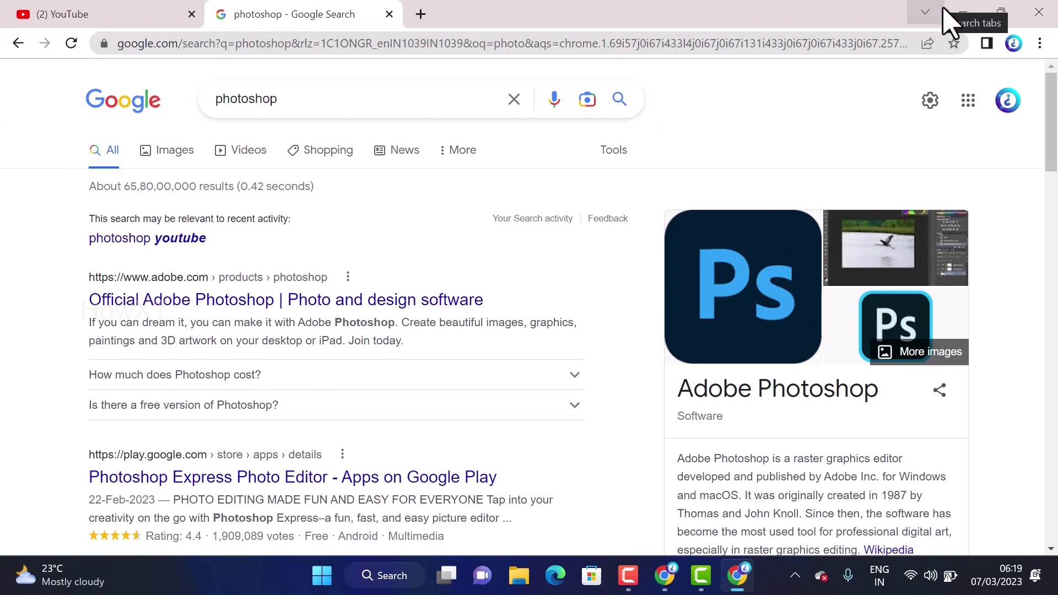
Minimize Chrome on Desktop 1, then open Task View listing all three desktops
left_click(962, 12)
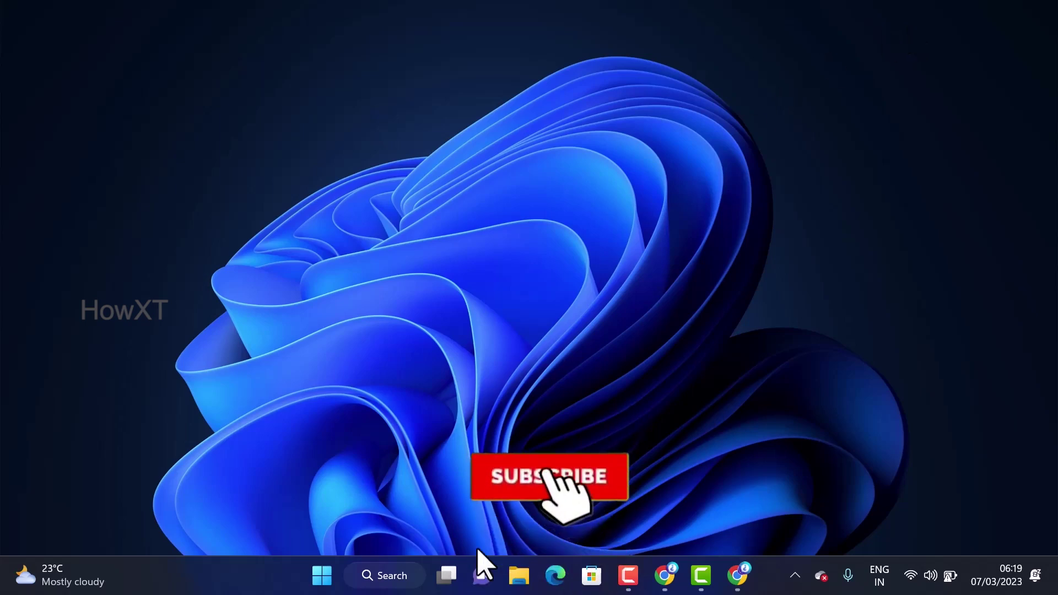
left_click(446, 574)
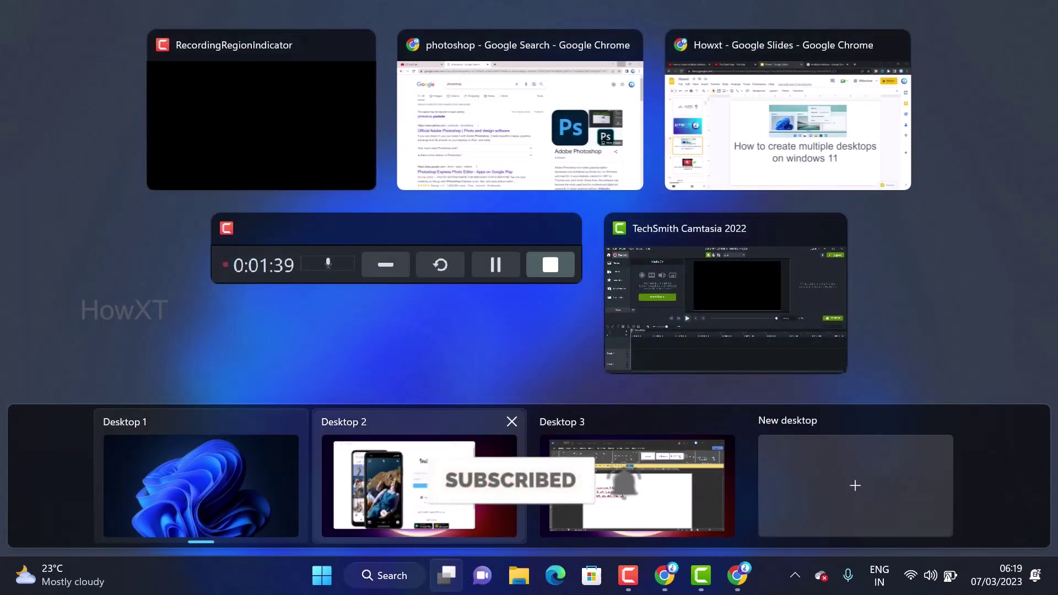